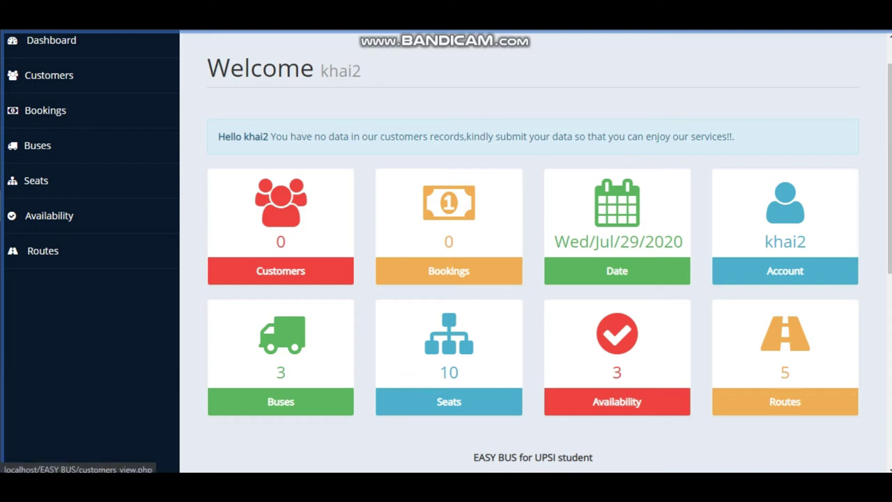
# Step: Create a new customer with their full name, phone number and ID number, saved as ID 5
pyautogui.click(49, 75)
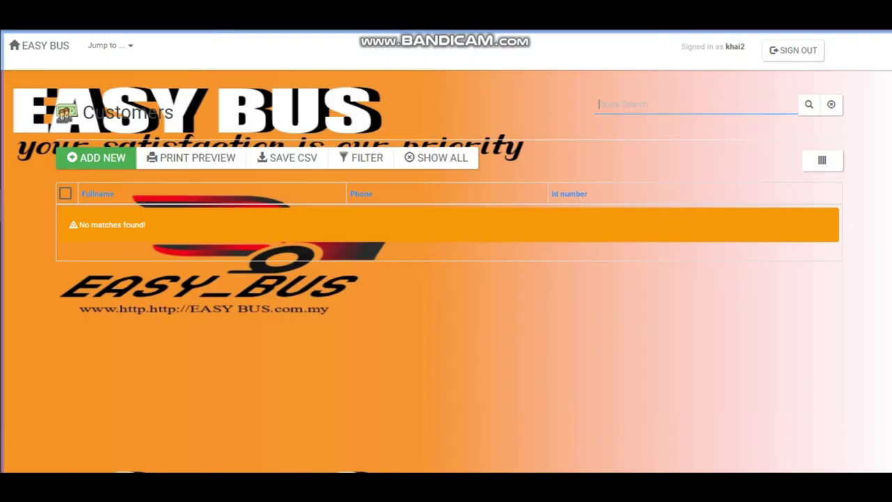
pyautogui.click(96, 157)
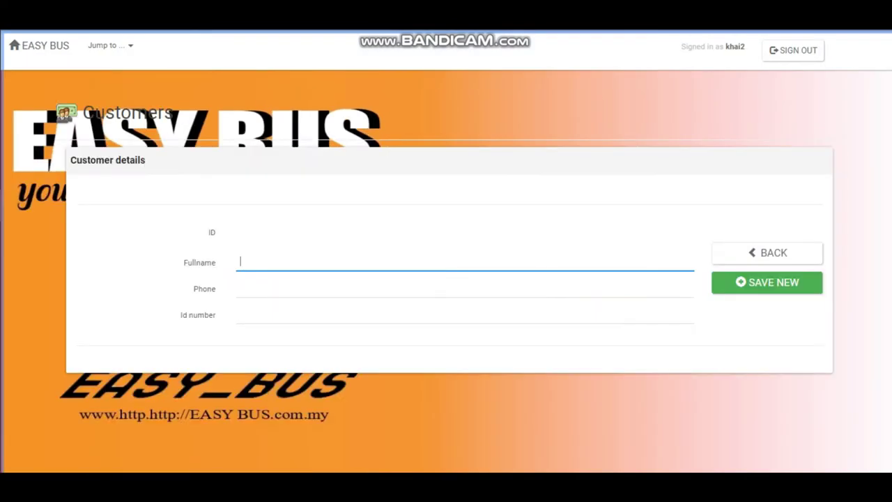
pyautogui.write('KH')
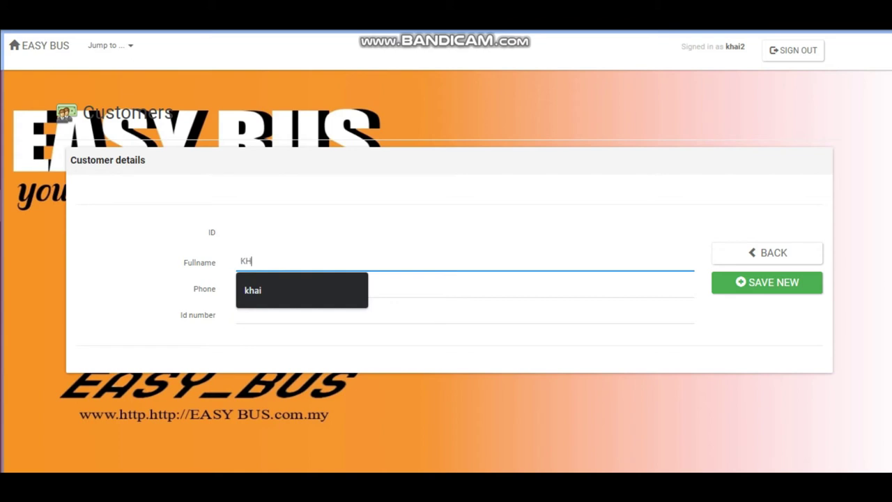
pyautogui.write('AI')
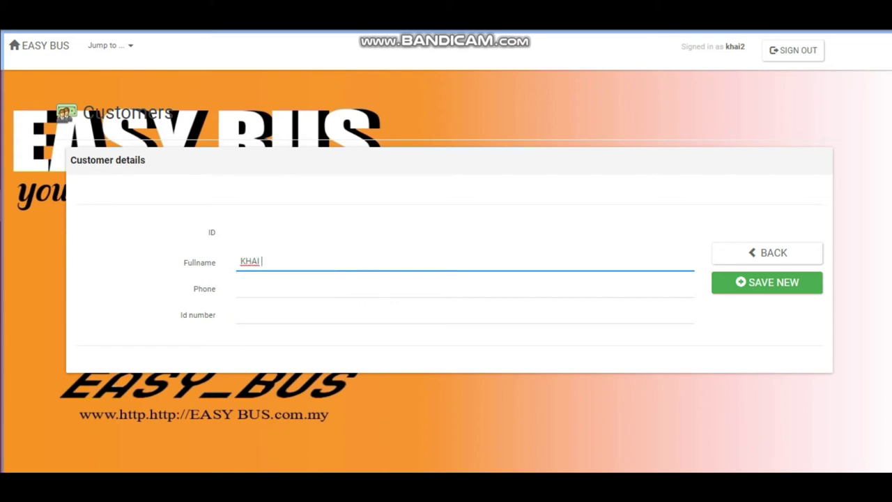
pyautogui.write('RUL')
pyautogui.click(460, 287)
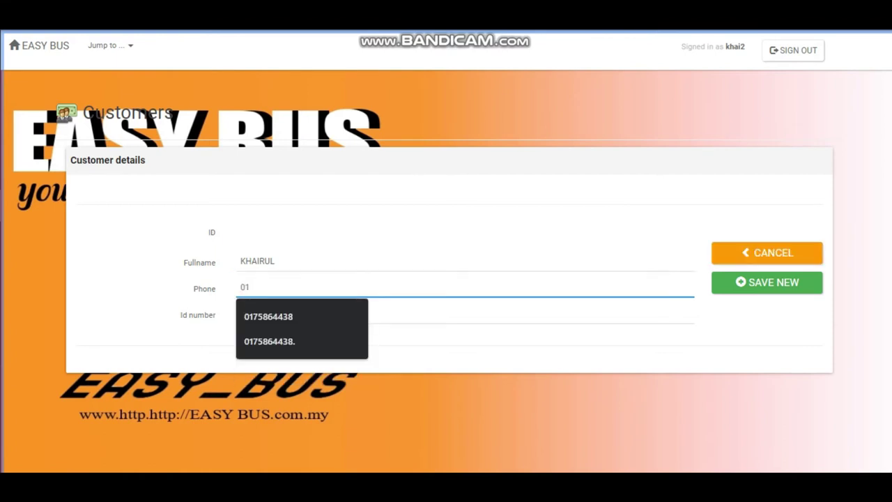
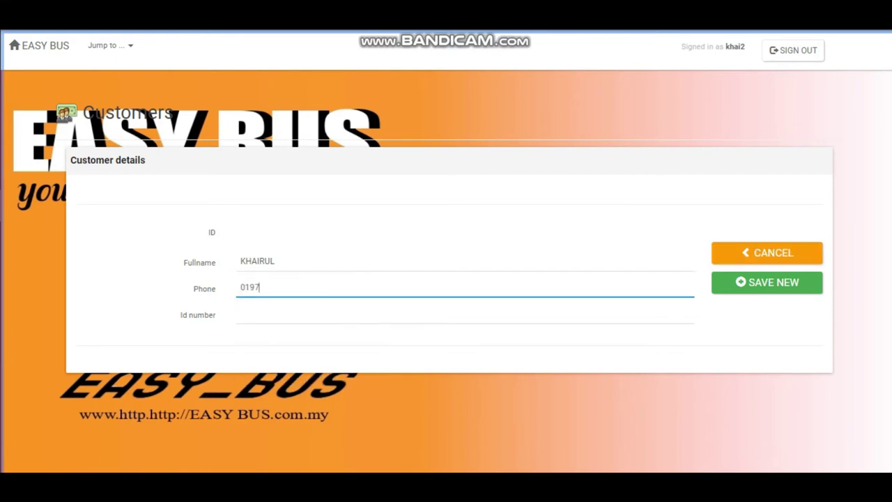
pyautogui.click(240, 315)
pyautogui.write('50')
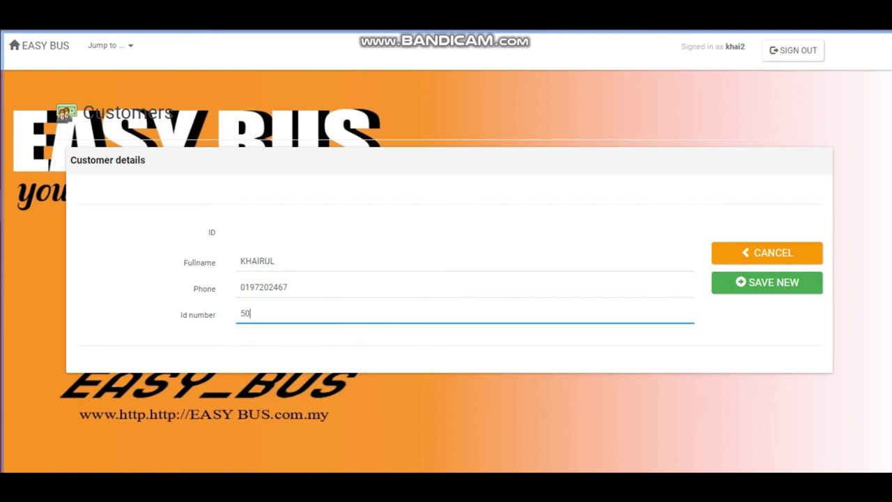
pyautogui.press('BackSpace')
pyautogui.press('BackSpace')
pyautogui.click(766, 281)
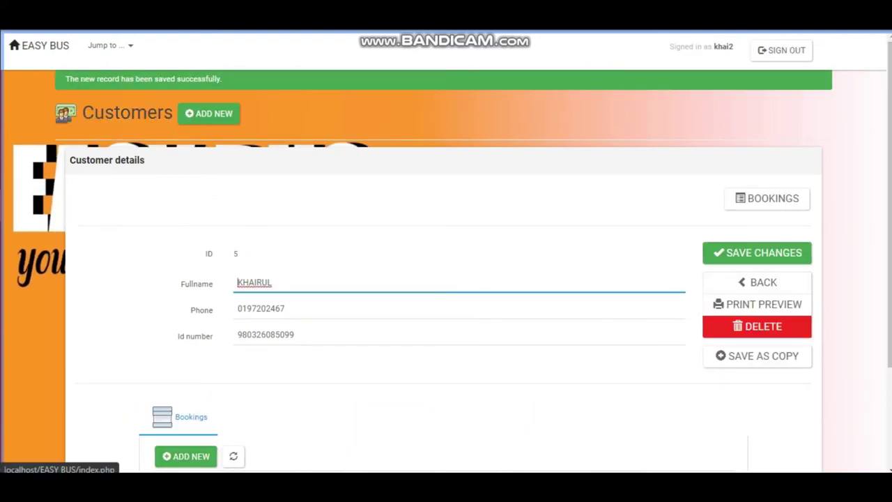
# Step: Start a new booking and assign it to the new customer's ID number
pyautogui.click(42, 45)
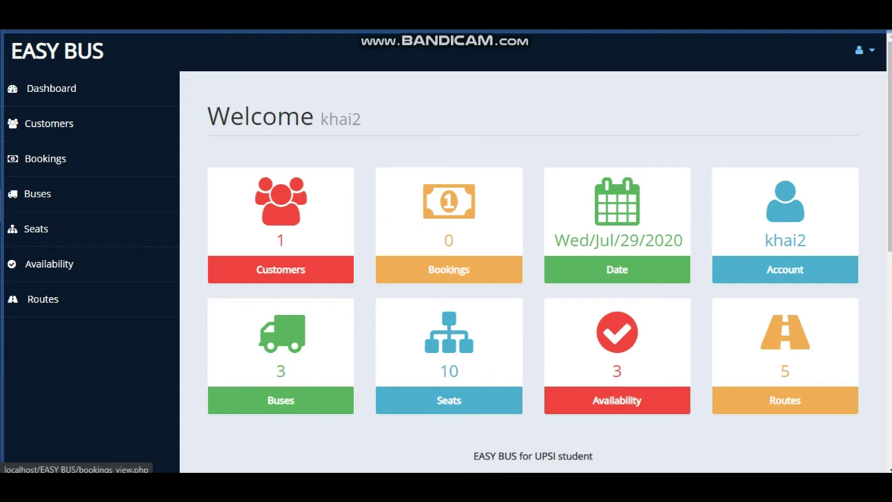
pyautogui.click(45, 158)
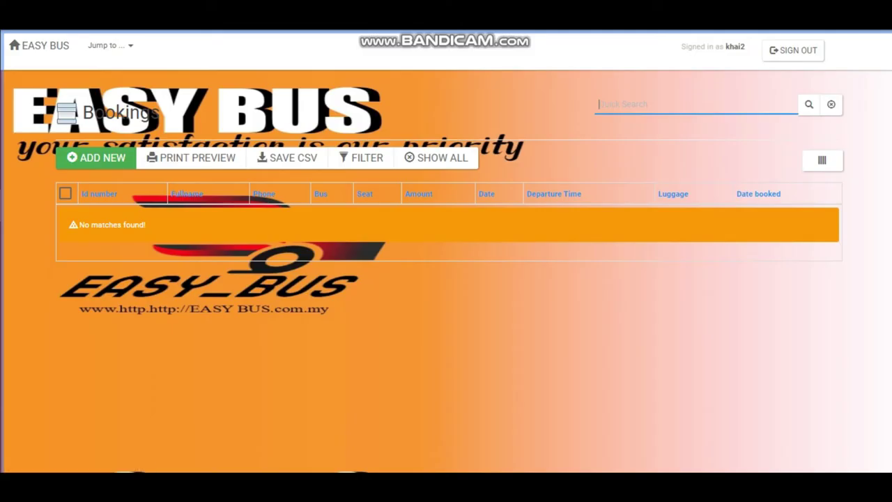
pyautogui.click(96, 157)
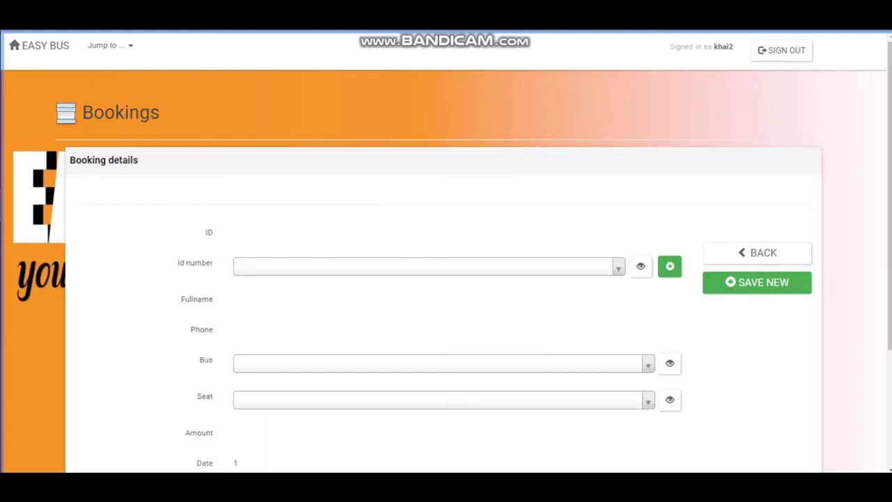
pyautogui.click(453, 266)
pyautogui.press('Down')
pyautogui.press('Down')
pyautogui.press('Down')
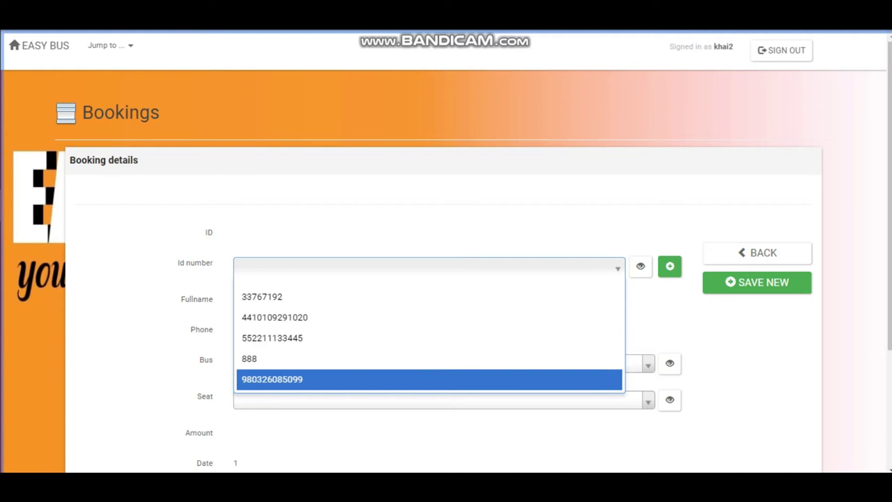
pyautogui.press('Return')
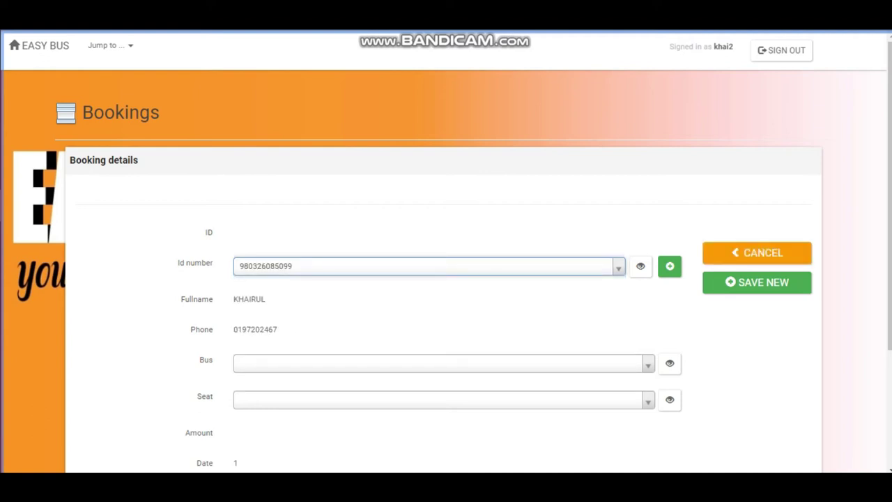
# Step: Choose bus KBX 1234 PERAK(TM)-KELANTAN(PS) 10.00PM and seat A4 for the booking
pyautogui.scroll(-2, 446, 279)
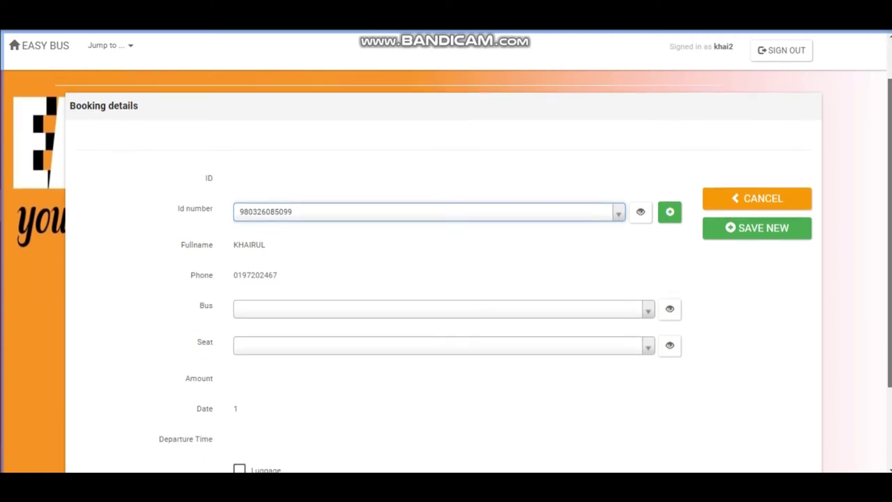
pyautogui.click(439, 231)
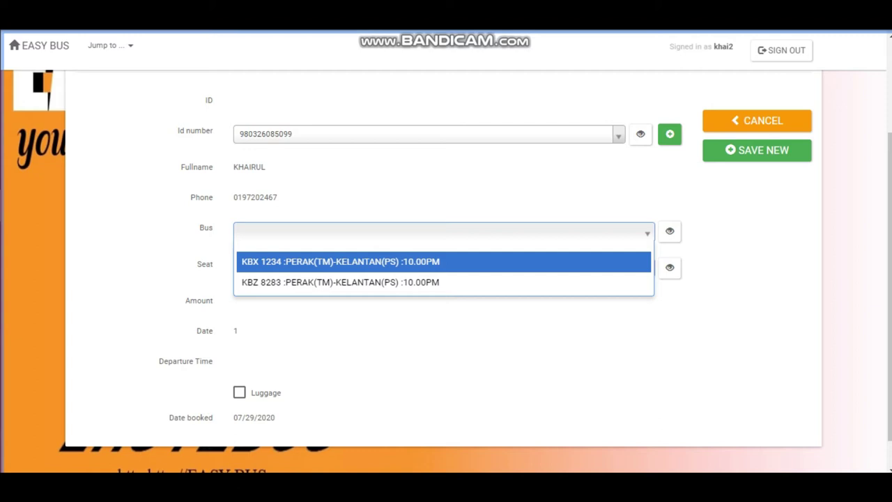
pyautogui.press('Return')
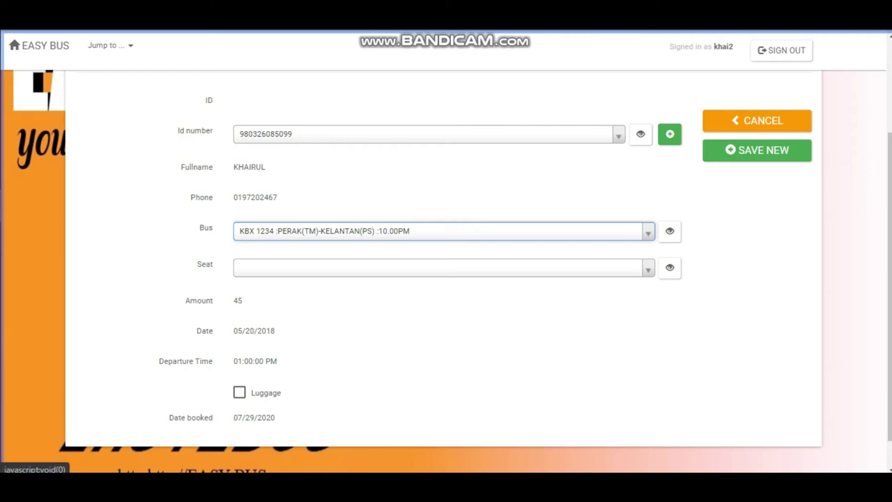
pyautogui.click(443, 267)
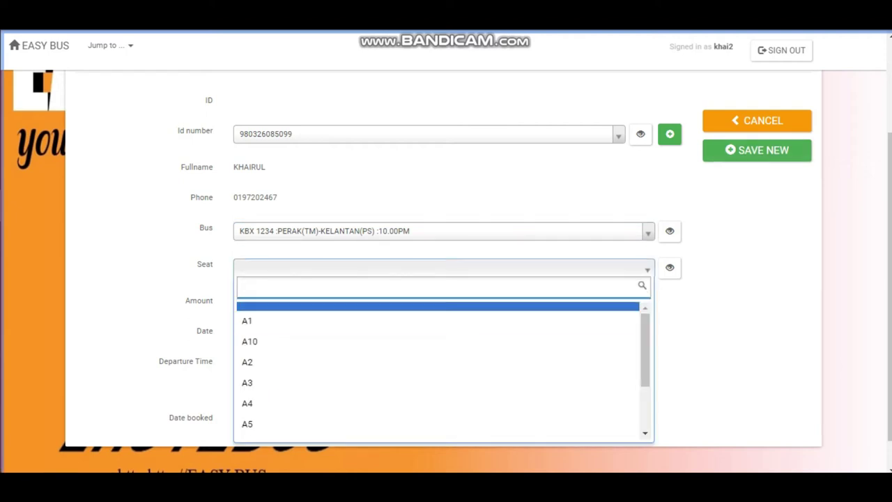
pyautogui.press('Down')
pyautogui.press('Down')
pyautogui.press('Down')
pyautogui.press('Down')
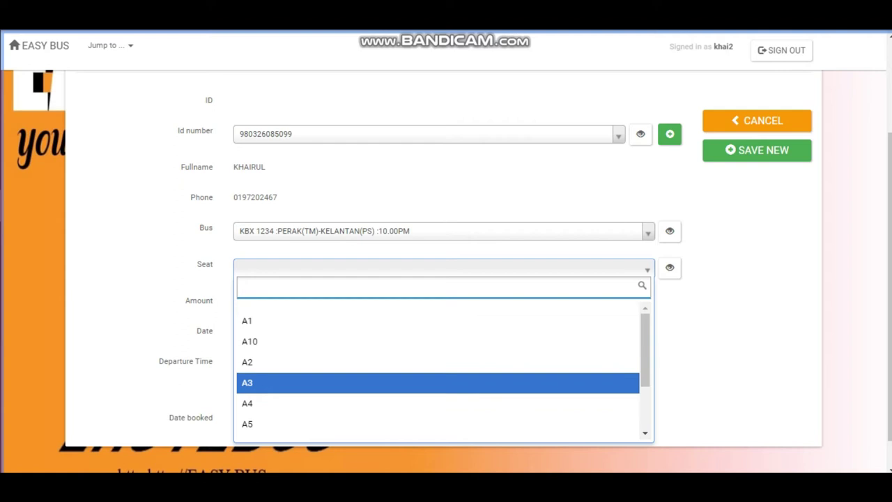
pyautogui.press('Down')
pyautogui.press('Down')
pyautogui.press('Down')
pyautogui.press('Down')
pyautogui.press('Down')
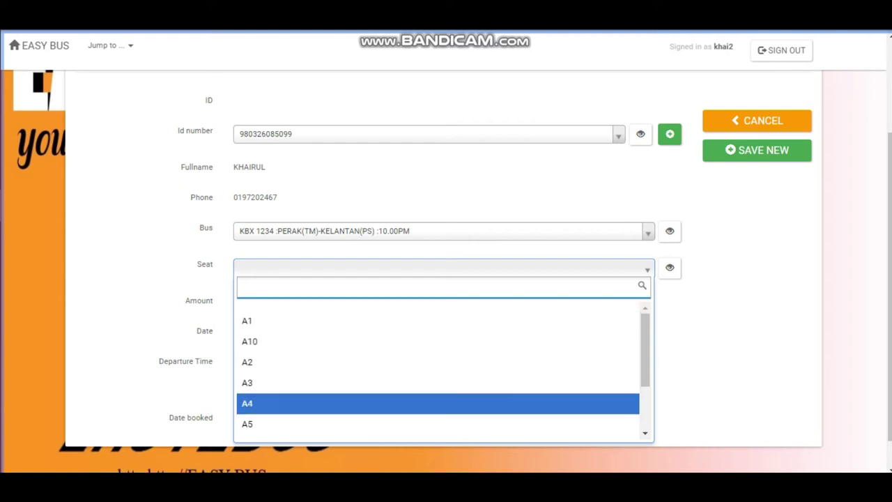
pyautogui.press('Return')
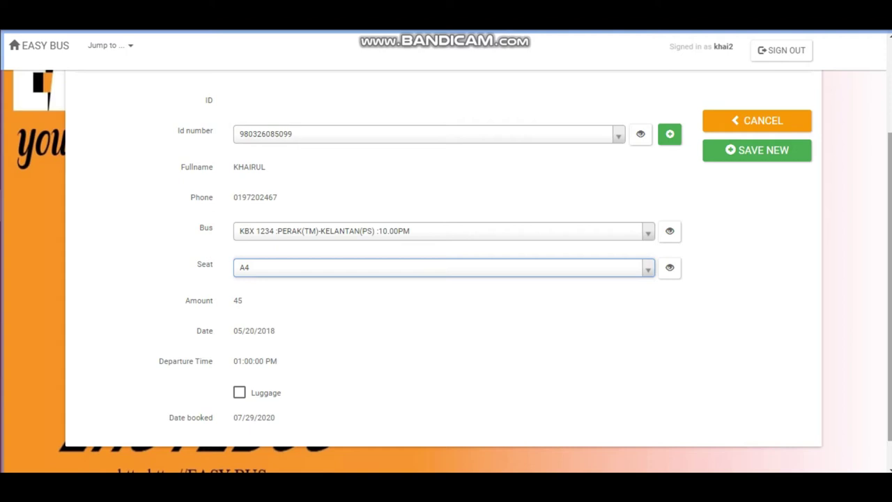
# Step: Tick Luggage, save the booking as ID 9, and go back to the dashboard
pyautogui.scroll(-1, 452, 271)
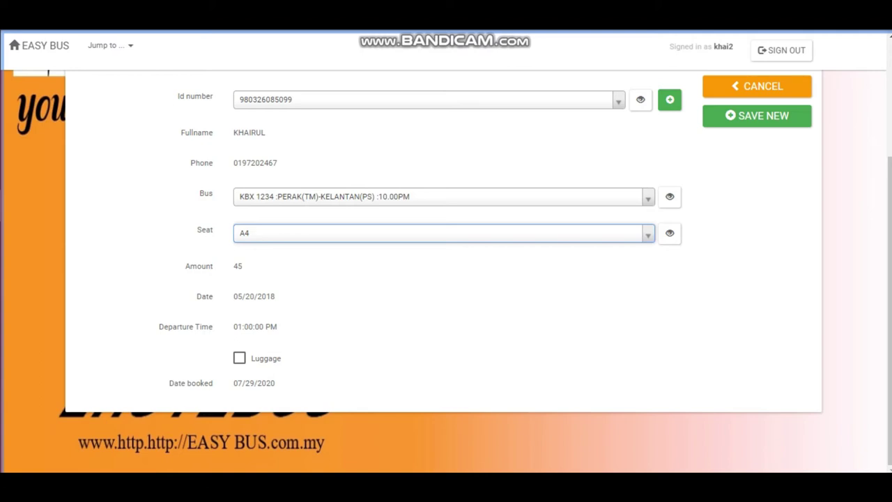
pyautogui.click(239, 357)
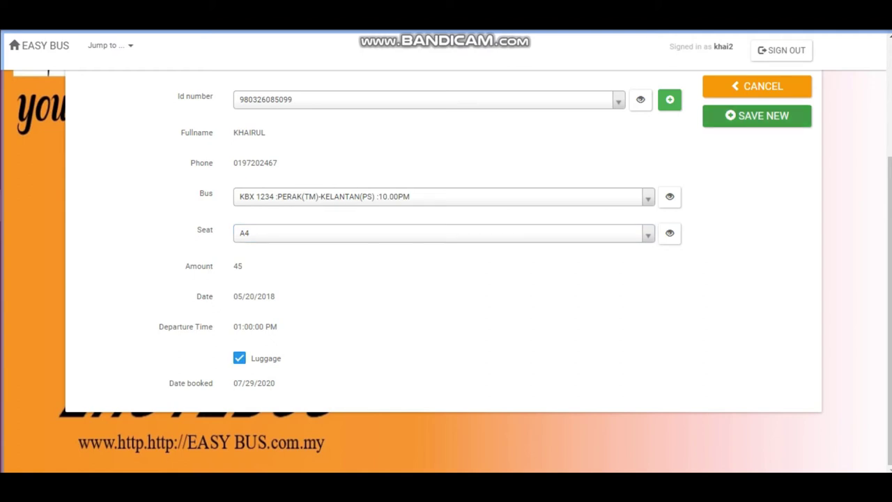
pyautogui.click(757, 115)
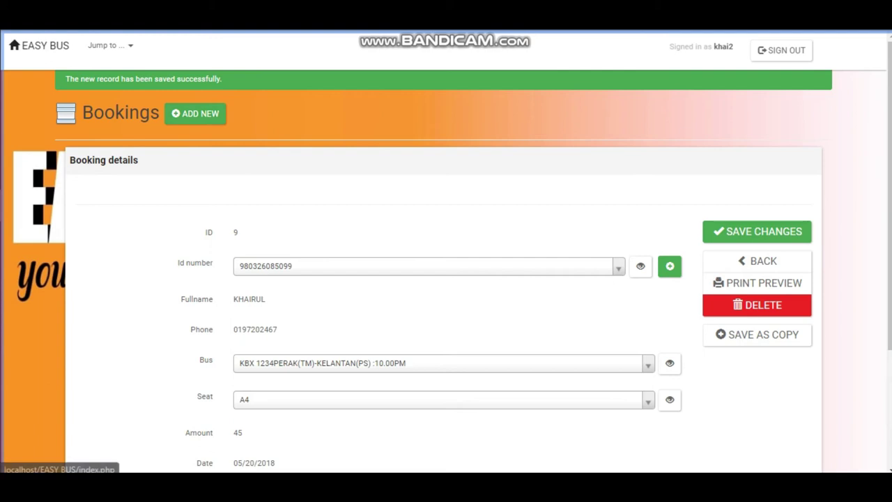
pyautogui.click(39, 45)
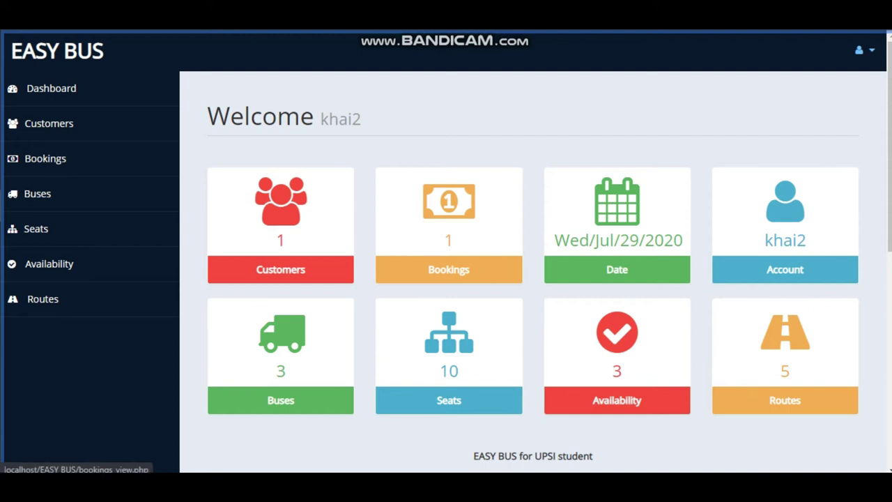
pyautogui.click(46, 158)
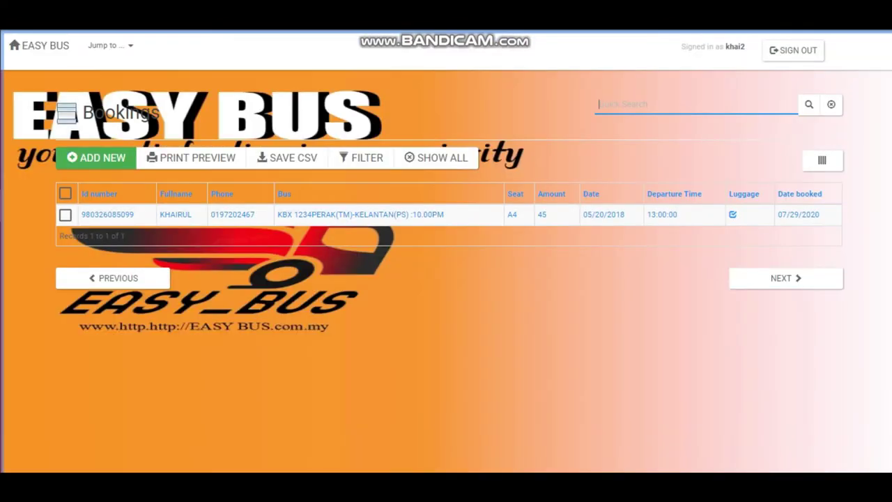
pyautogui.hotkey('alt', 'Left')
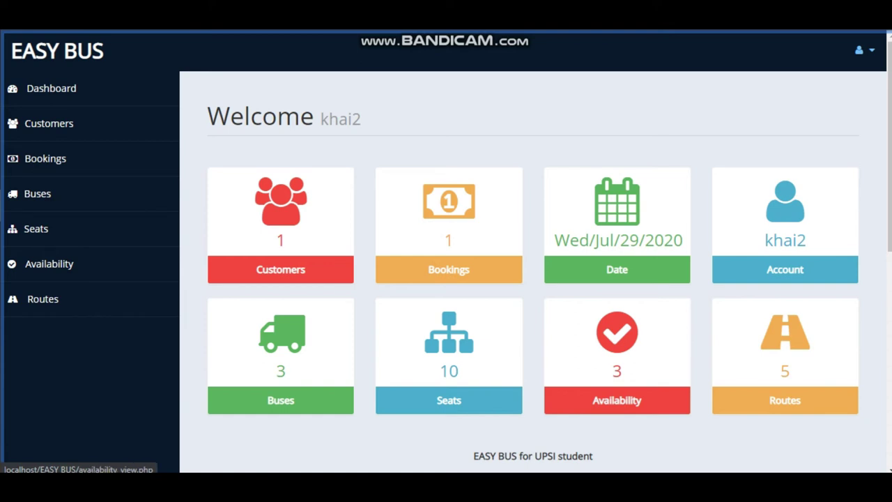
pyautogui.click(49, 263)
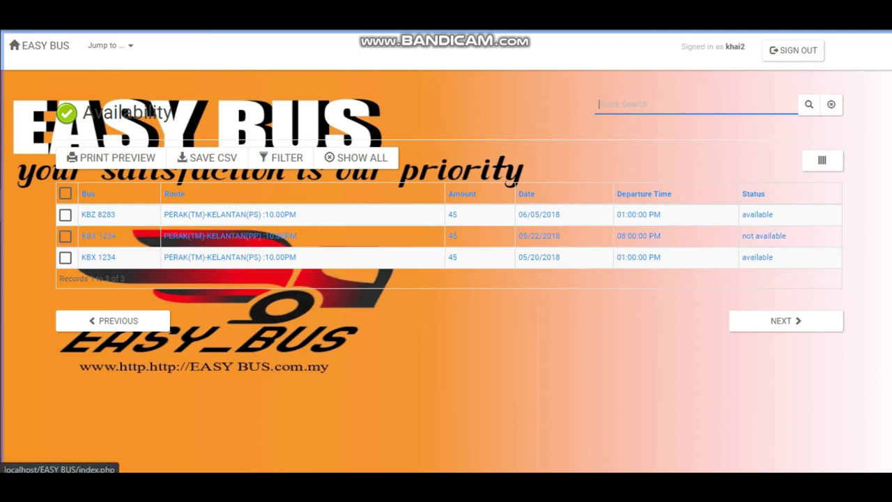
# Step: Return to the dashboard and view the list of five routes
pyautogui.click(40, 46)
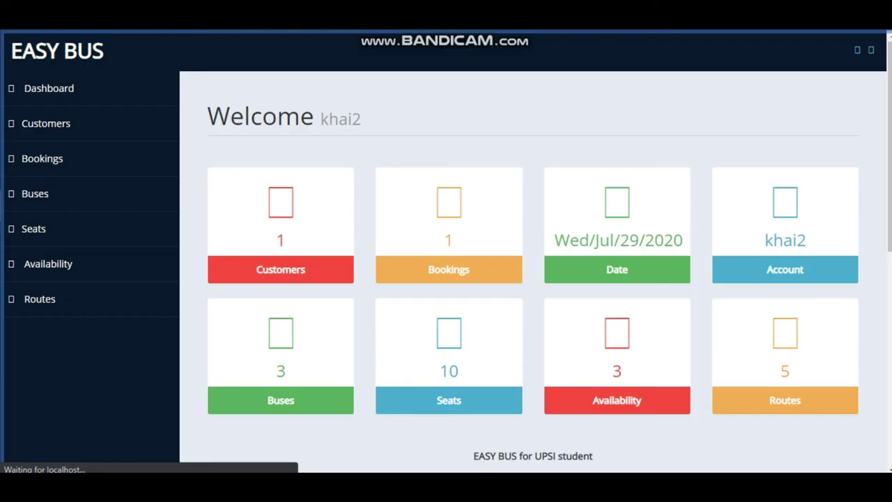
pyautogui.click(43, 298)
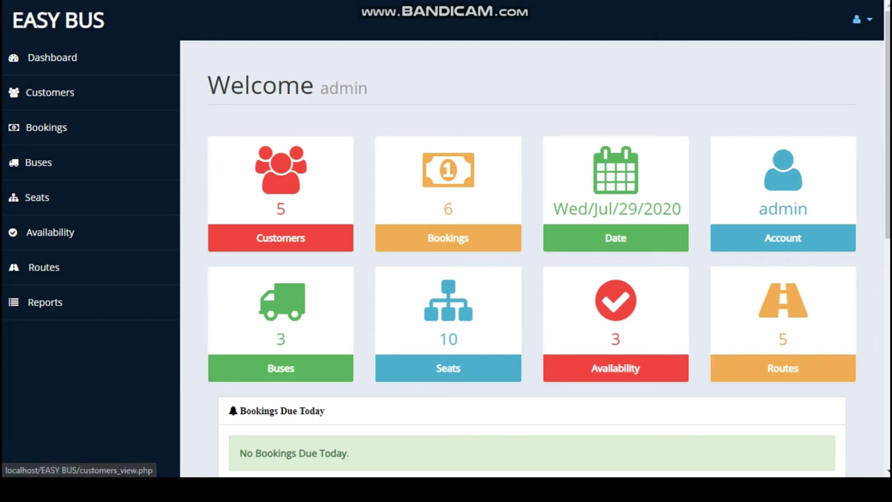
# Step: Go to the customers list and open the customer record with ID 4
pyautogui.click(50, 92)
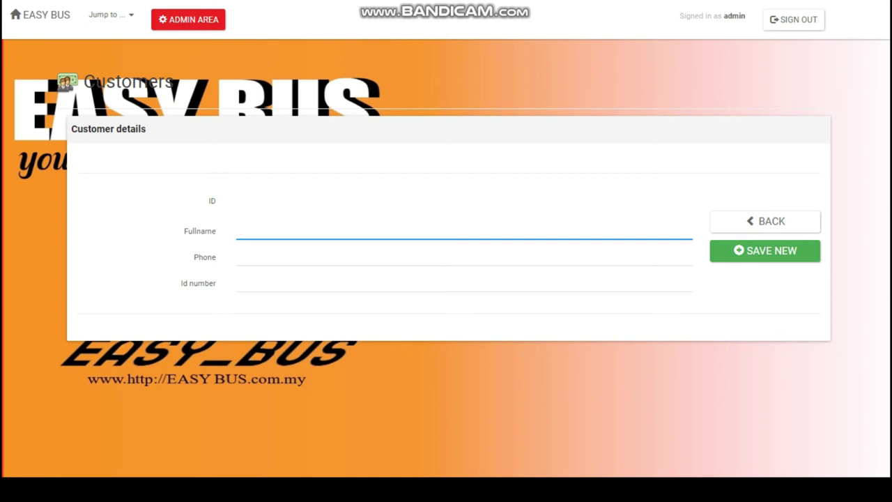
pyautogui.click(765, 221)
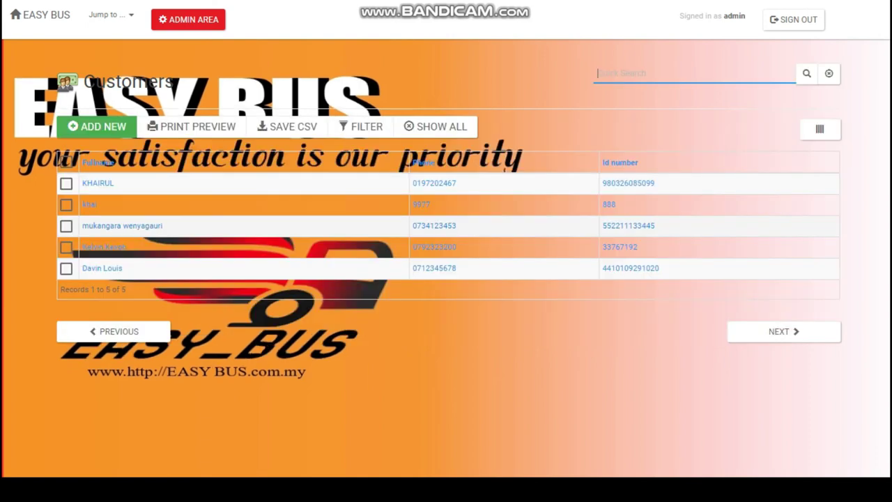
pyautogui.click(90, 204)
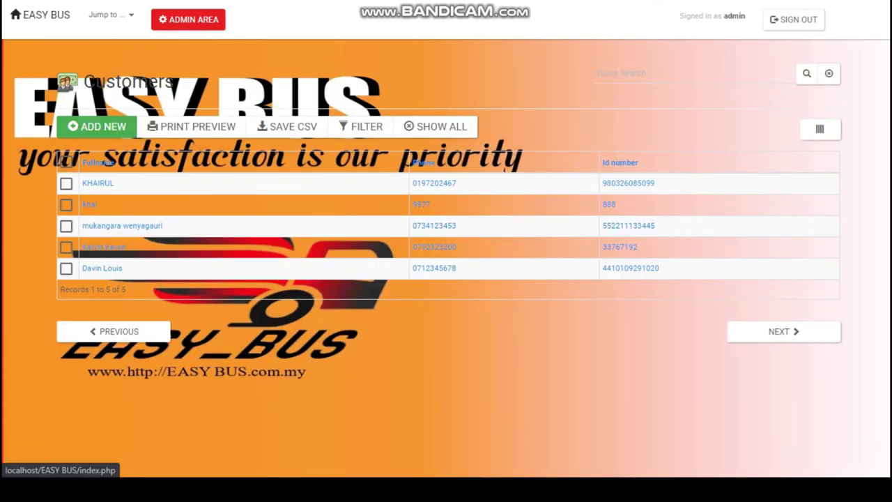
# Step: Open the bookings list and inspect the details of booking ID 7
pyautogui.click(40, 15)
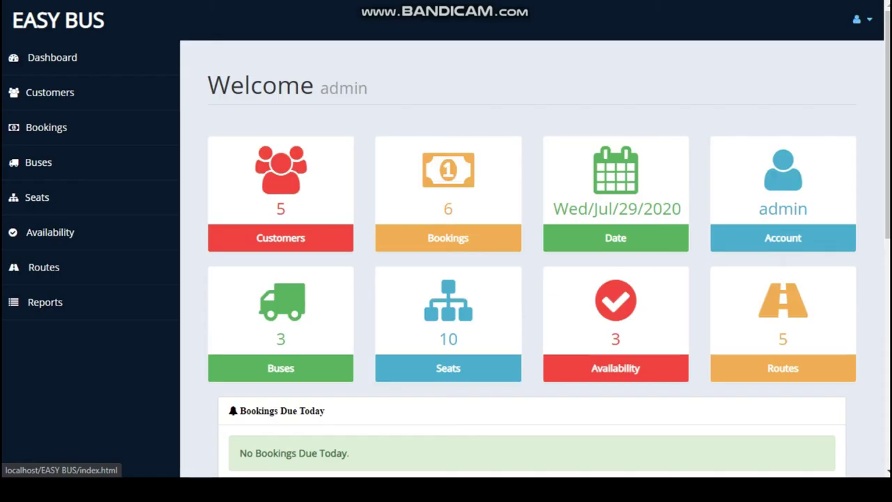
pyautogui.click(46, 127)
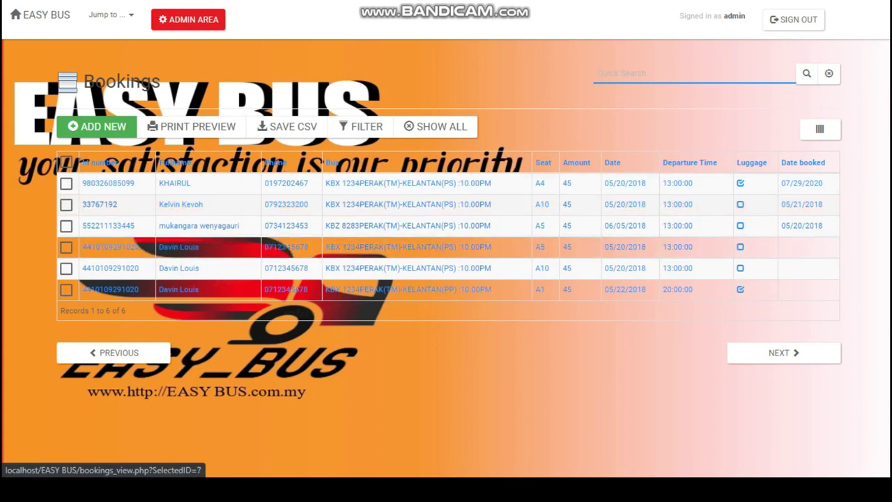
pyautogui.click(181, 204)
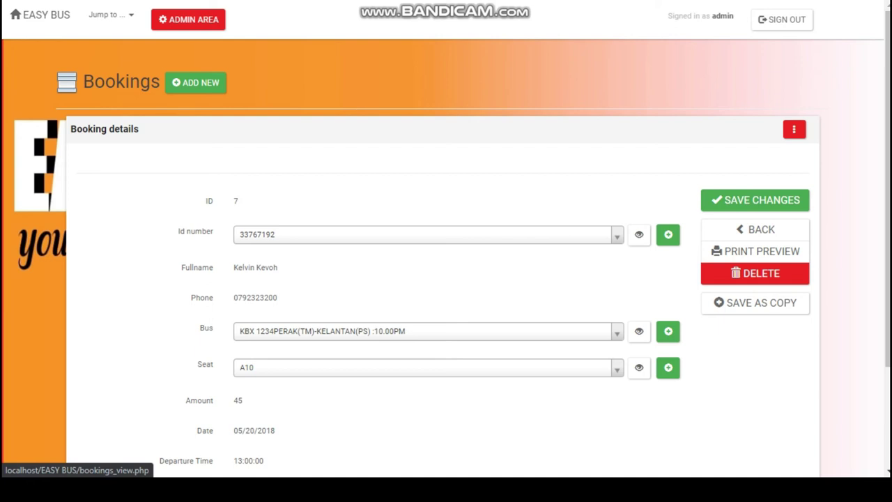
pyautogui.click(121, 82)
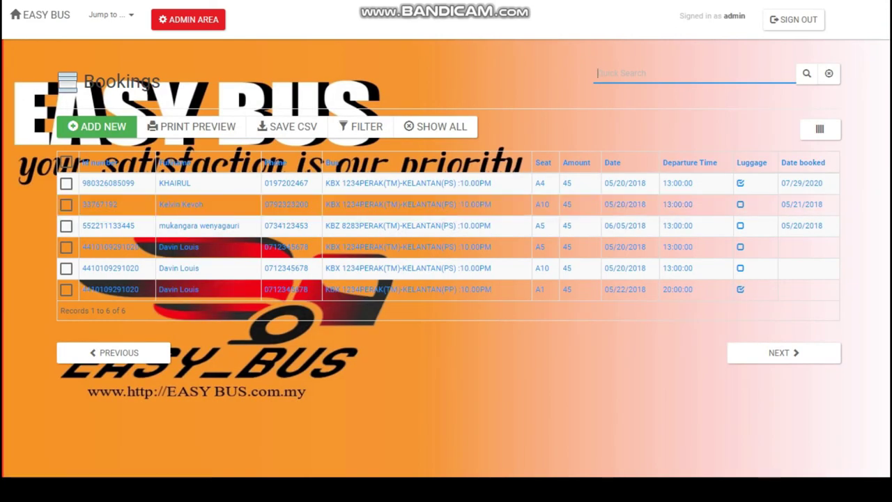
# Step: Delete the seat A10 booking dated 05/21/2018 and confirm the deletion
pyautogui.click(65, 204)
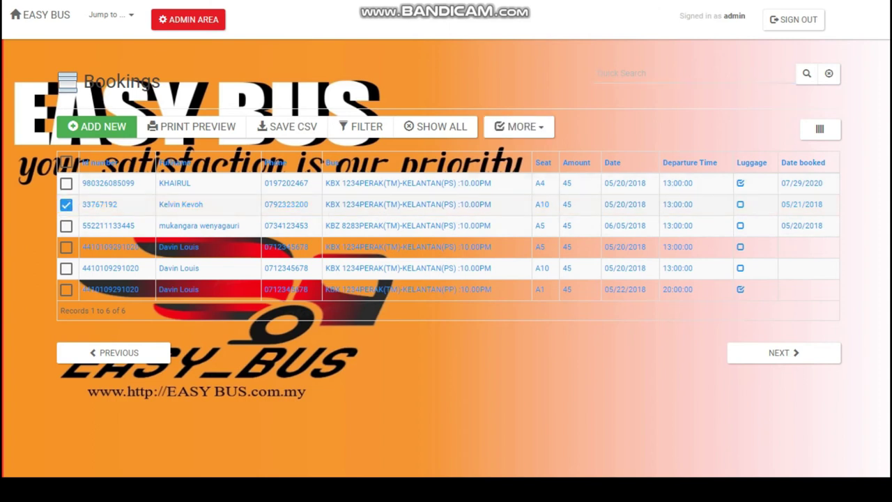
pyautogui.click(519, 126)
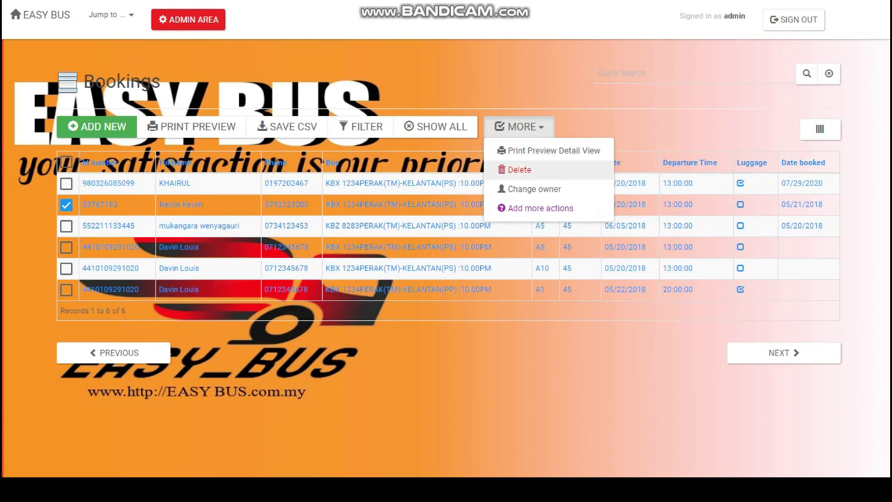
pyautogui.click(519, 170)
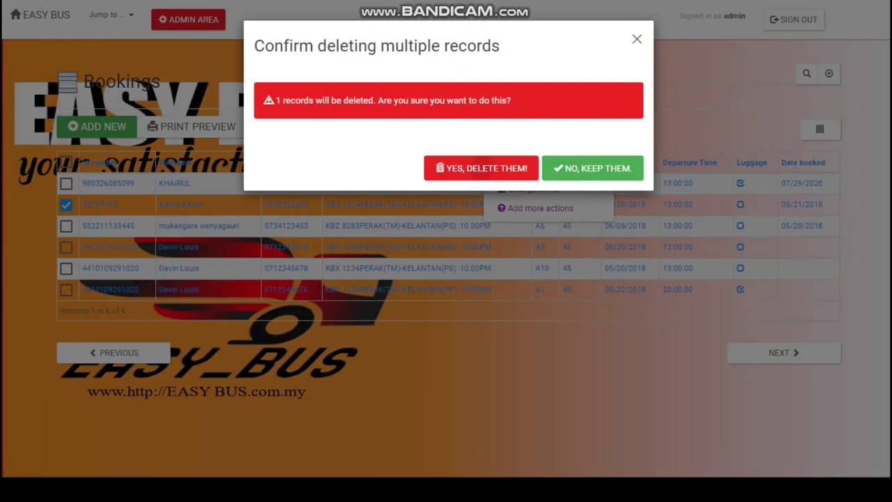
pyautogui.click(488, 168)
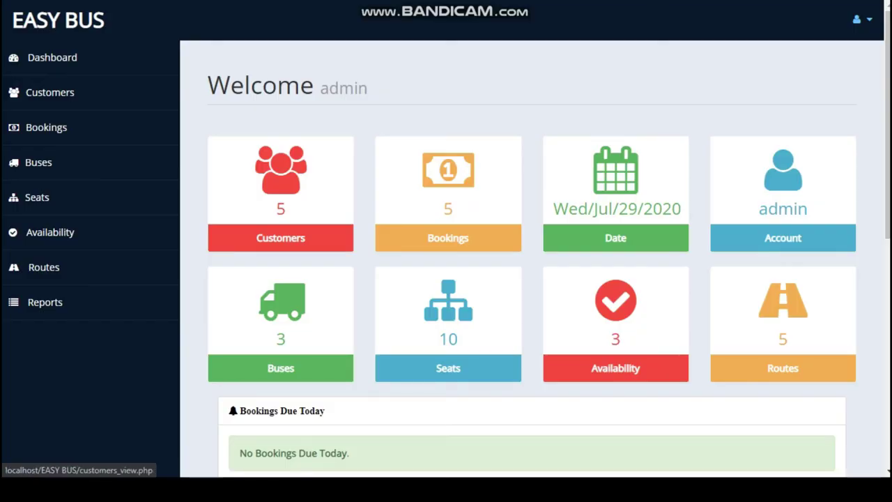
pyautogui.click(39, 161)
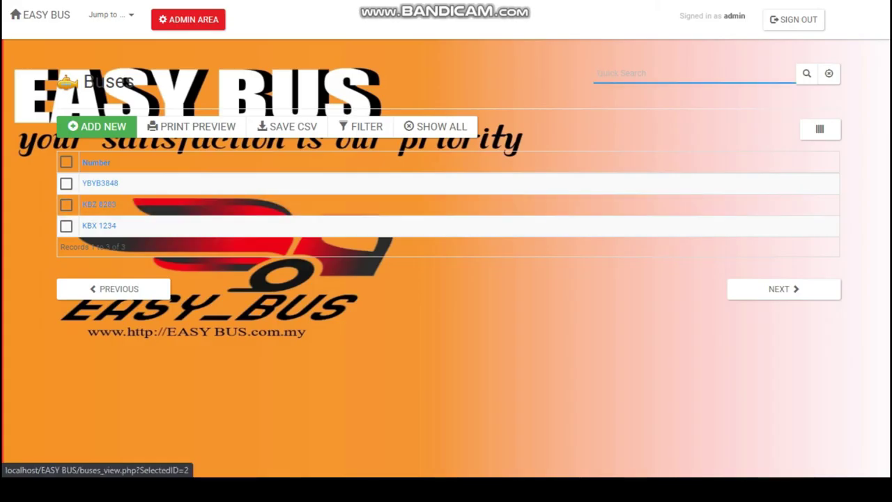
pyautogui.click(97, 126)
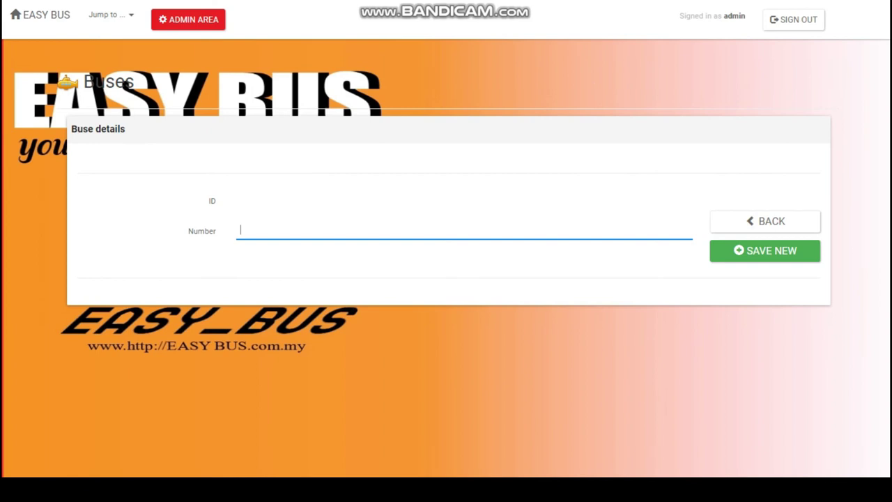
pyautogui.click(773, 221)
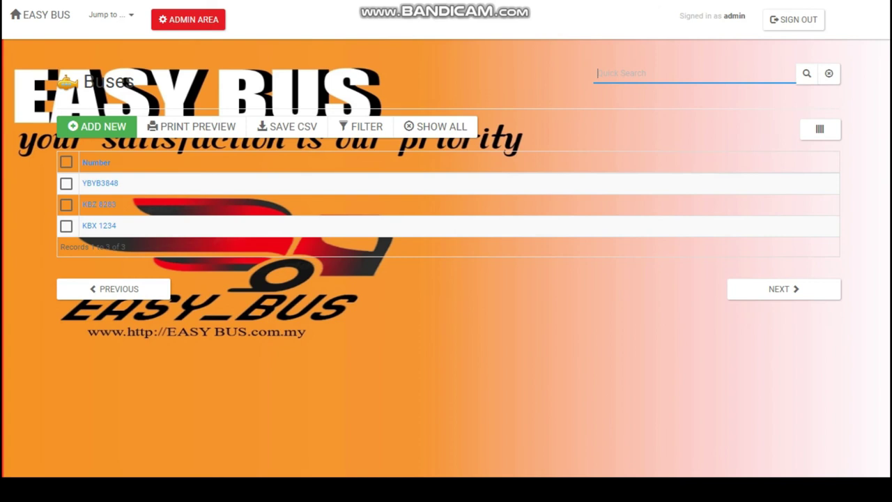
pyautogui.click(66, 204)
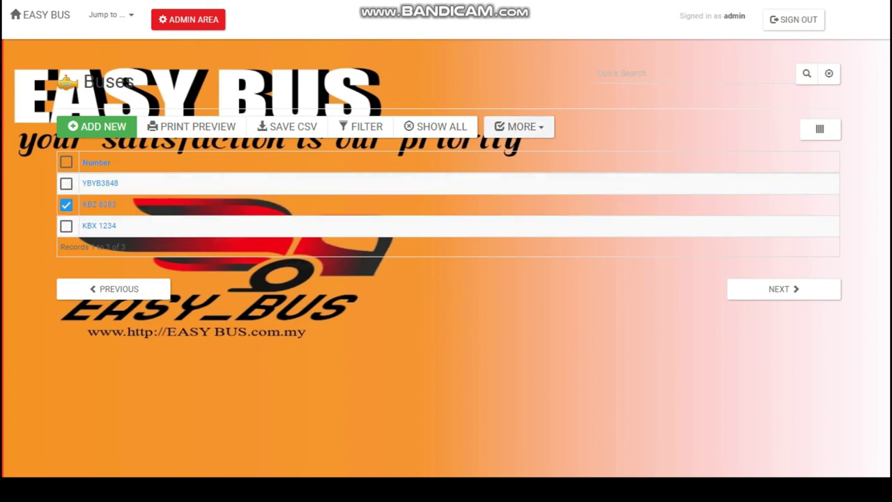
pyautogui.click(520, 126)
pyautogui.click(519, 126)
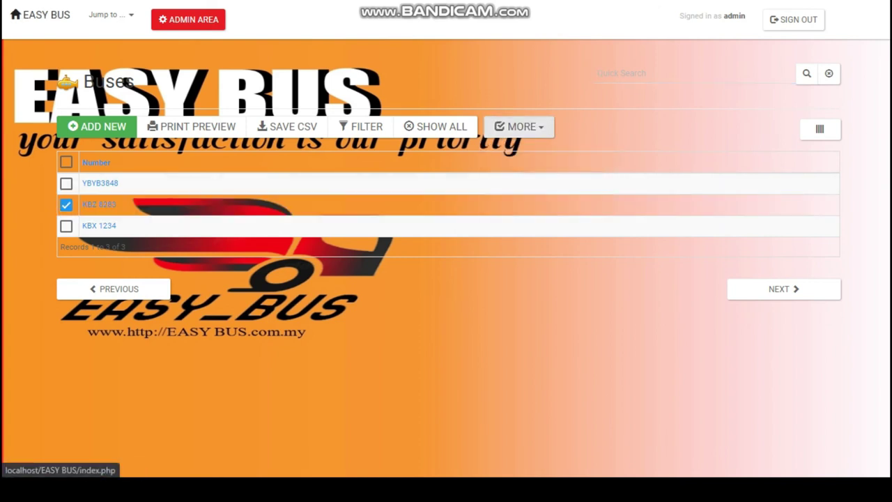
pyautogui.click(40, 14)
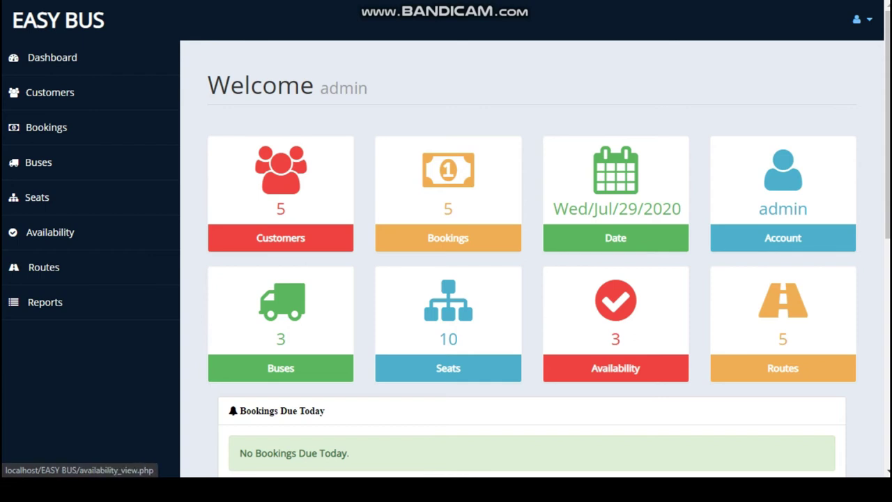
# Step: Change the KBX 1234 availability on 05/22/2018 to 'available' and save it
pyautogui.click(49, 232)
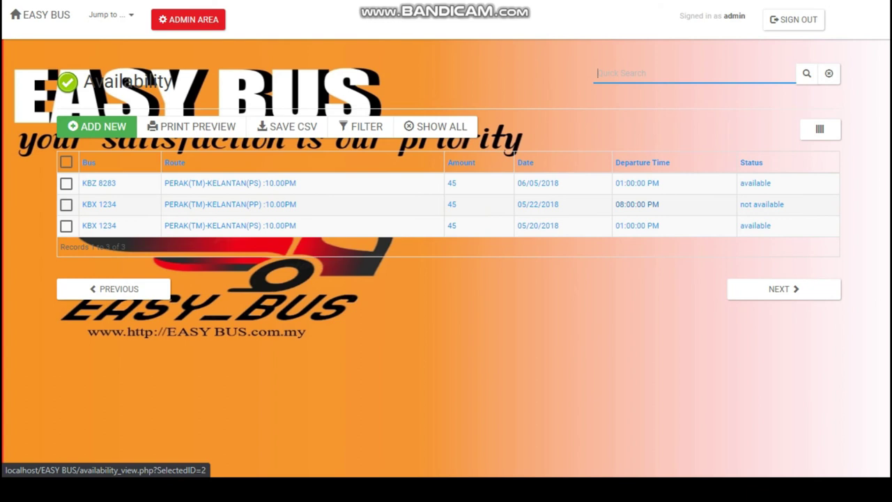
pyautogui.click(636, 204)
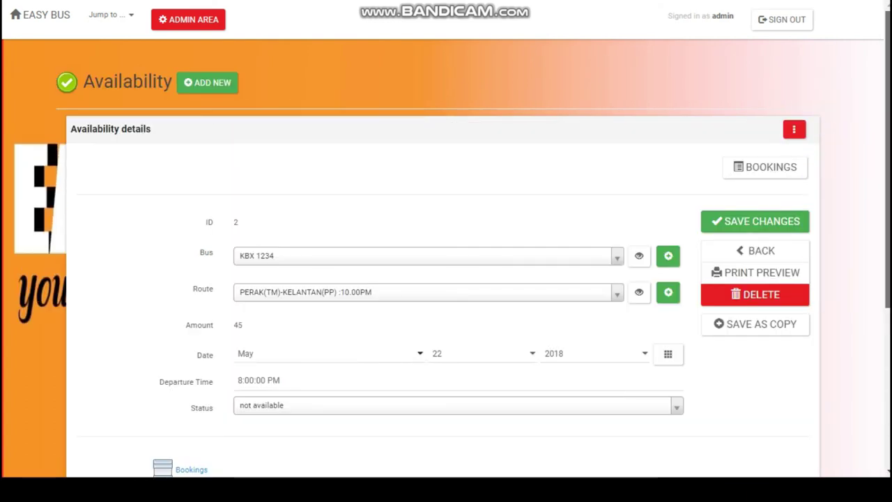
pyautogui.scroll(-3, 446, 279)
pyautogui.click(457, 230)
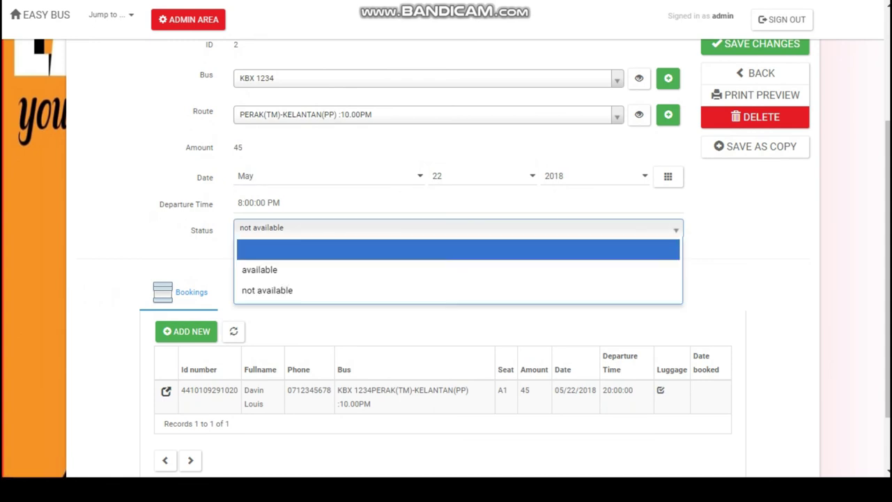
pyautogui.click(260, 269)
pyautogui.press('Return')
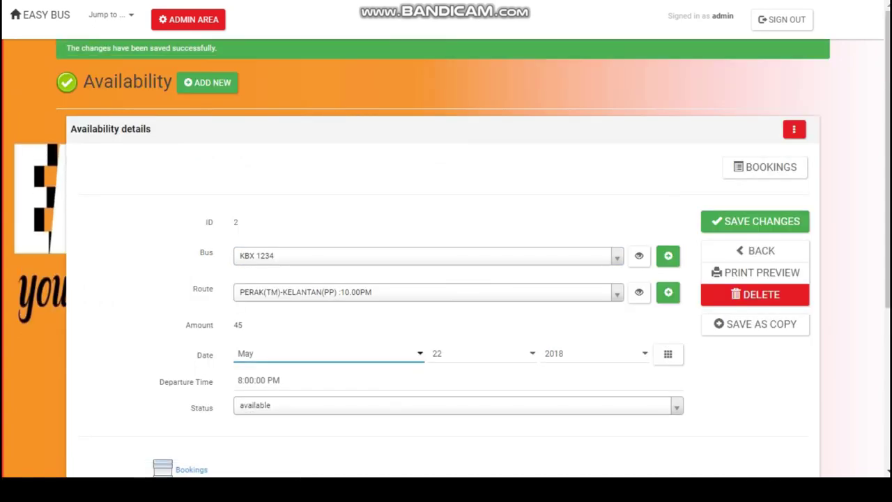
# Step: Recheck the availability list, then return to the admin dashboard
pyautogui.click(41, 15)
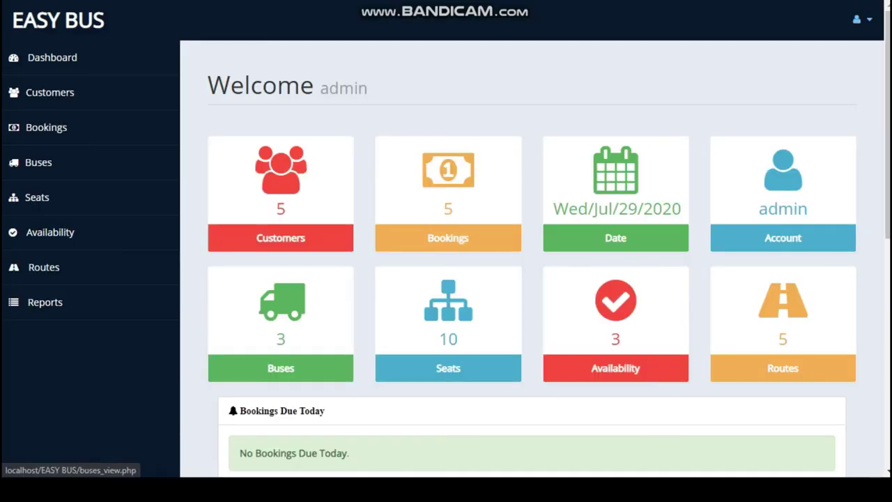
pyautogui.click(50, 232)
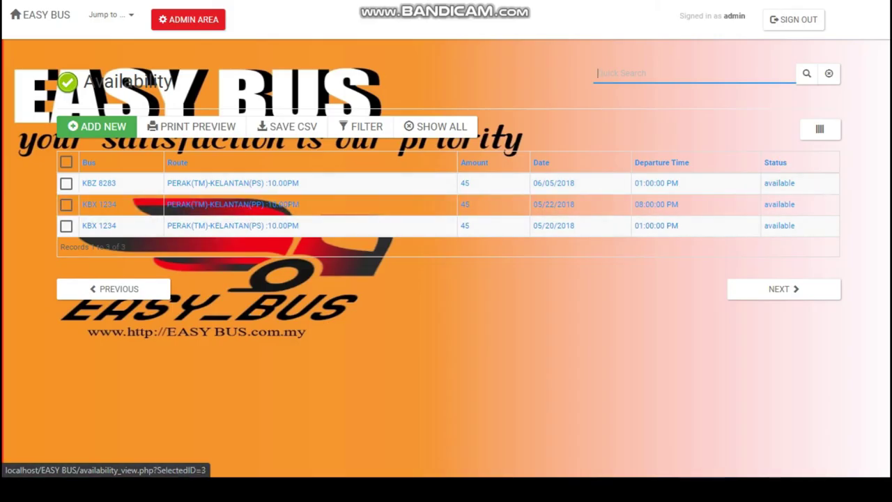
pyautogui.click(40, 14)
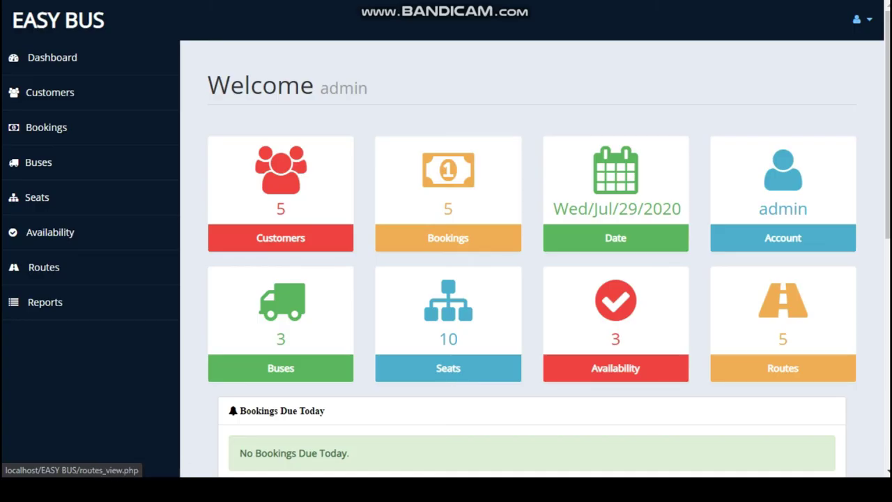
pyautogui.click(43, 267)
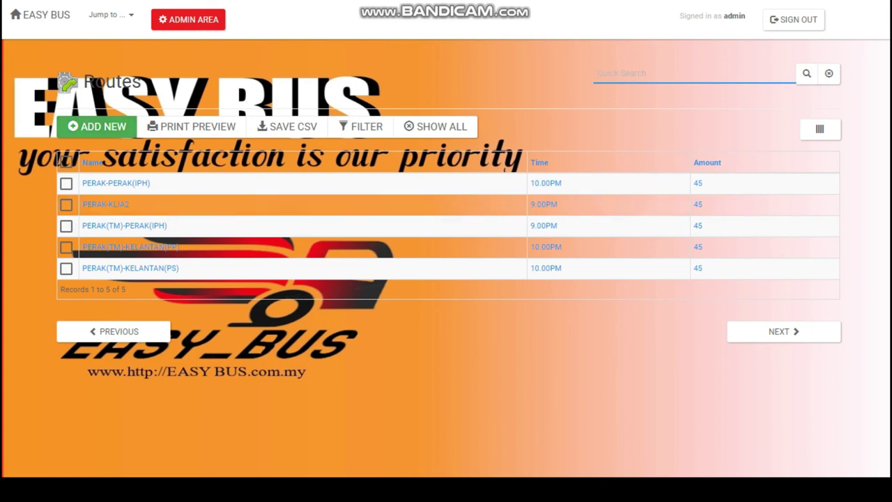
pyautogui.click(97, 126)
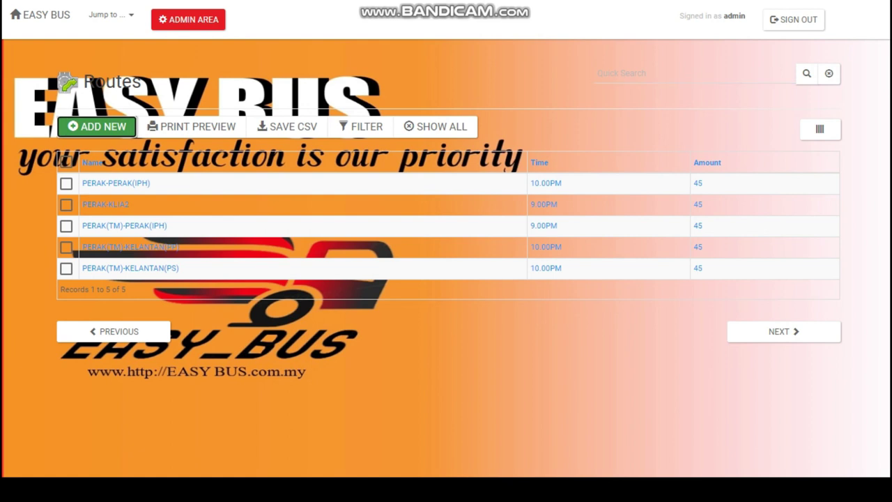
pyautogui.click(765, 221)
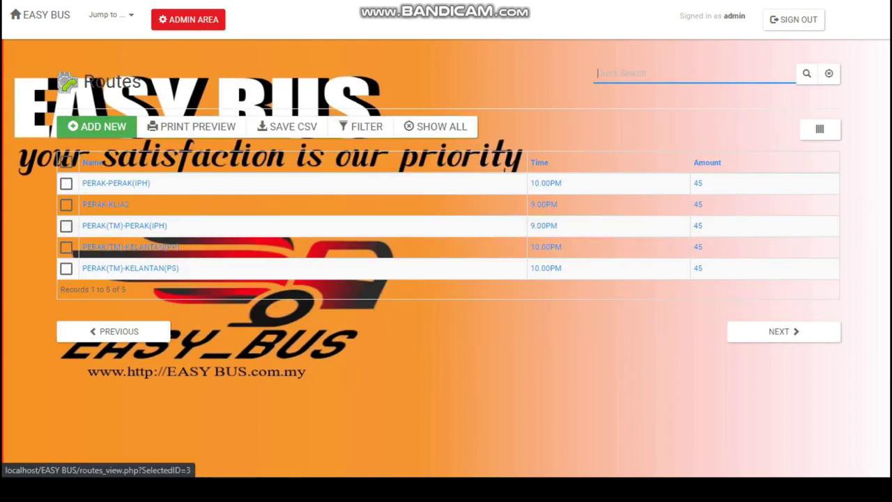
pyautogui.click(65, 183)
pyautogui.click(518, 126)
pyautogui.click(519, 126)
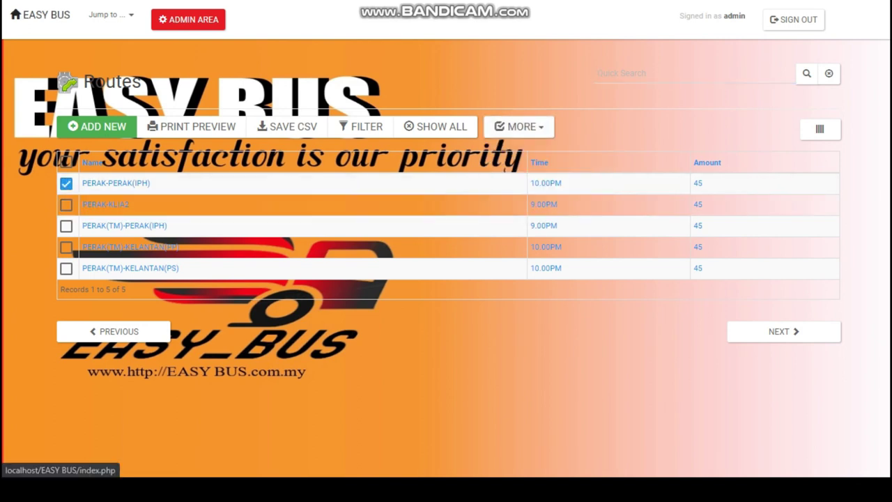
pyautogui.click(39, 14)
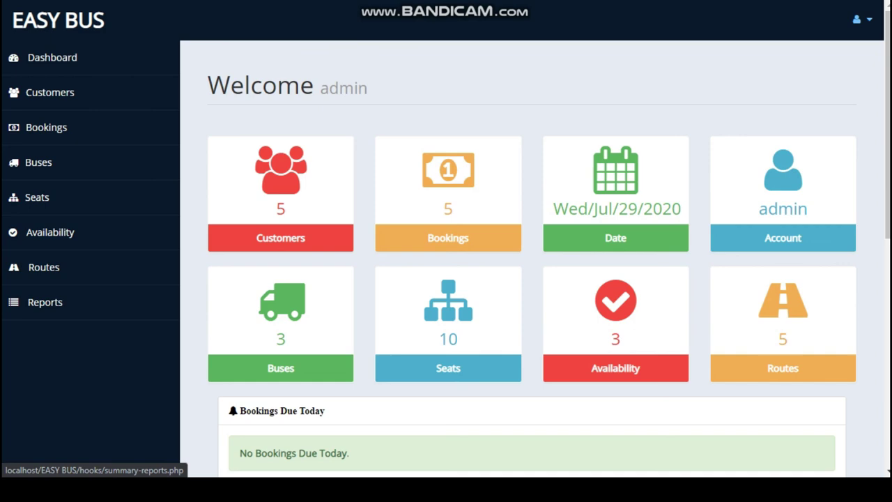
pyautogui.click(45, 302)
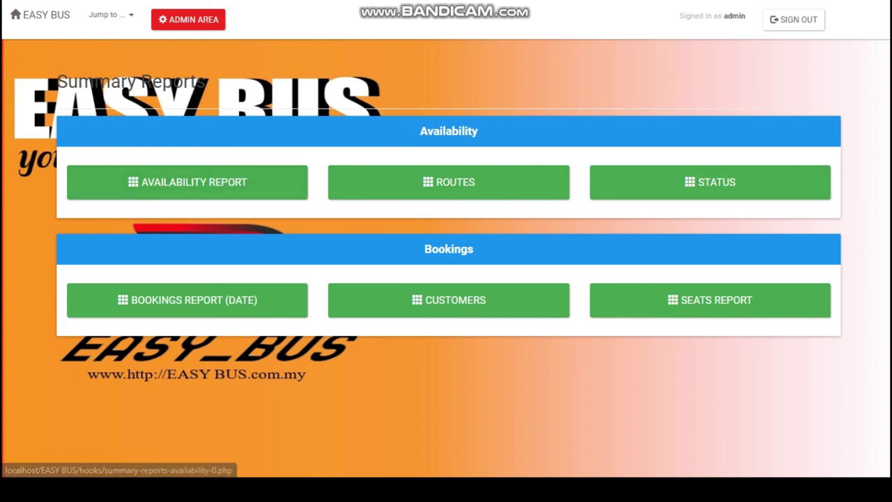
pyautogui.click(187, 183)
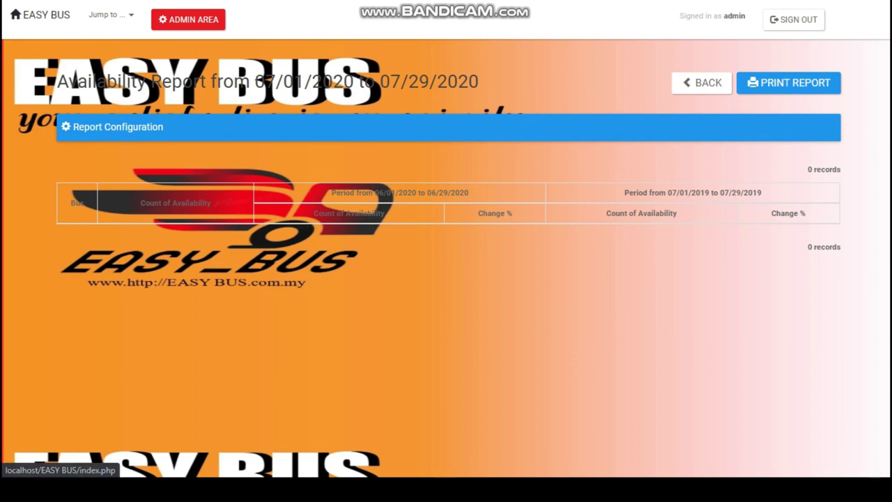
pyautogui.click(40, 14)
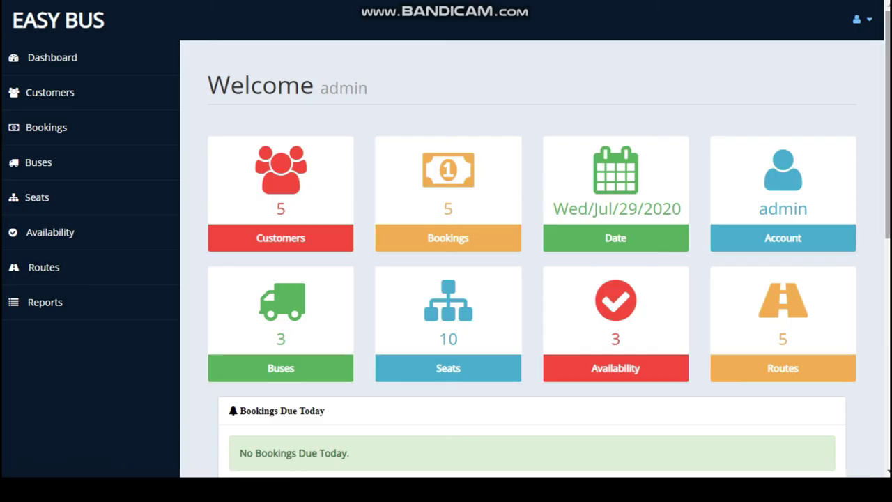
pyautogui.scroll(-3, 533, 258)
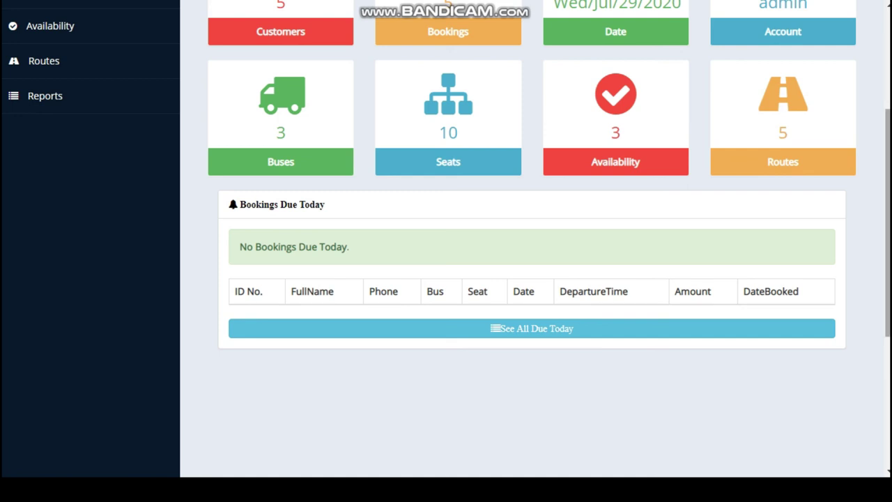
pyautogui.scroll(3, 530, 278)
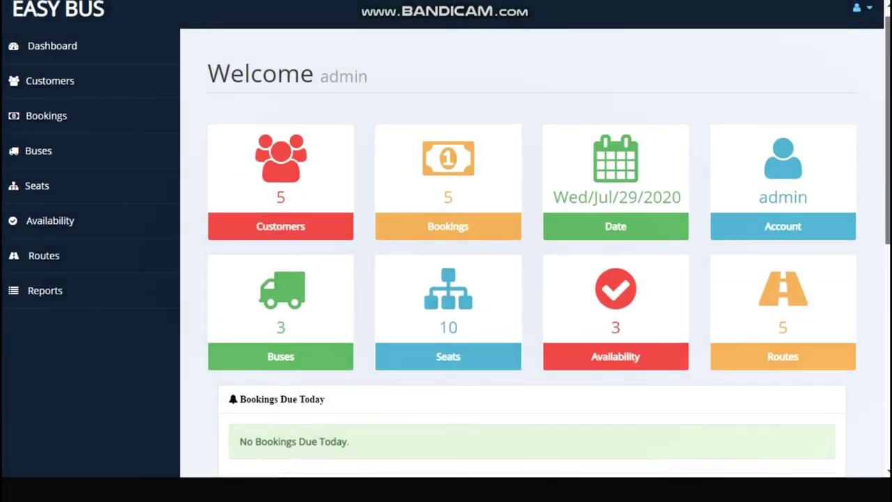